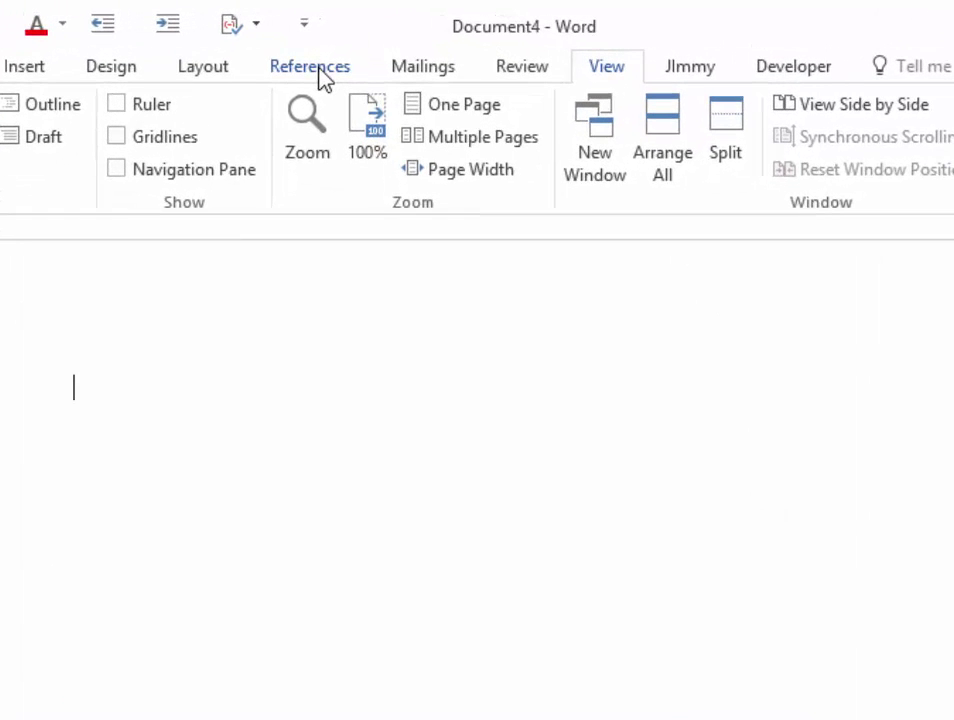
Switch the ribbon to the References tools, with APA as the citation style.
click(320, 72)
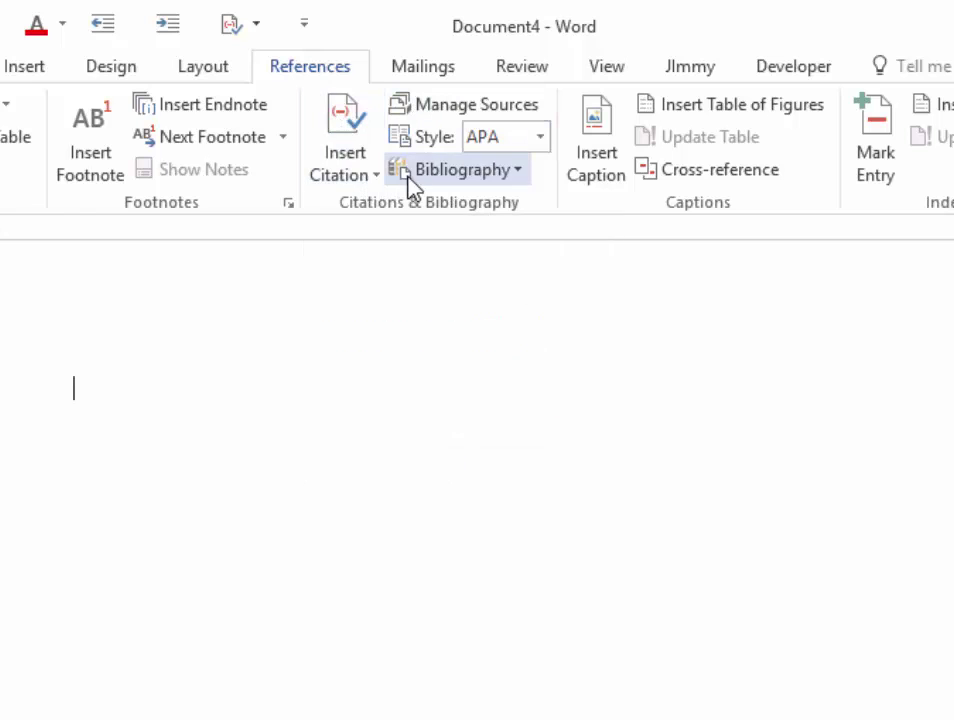
Open Source Manager to view the master list of saved citation sources.
click(430, 100)
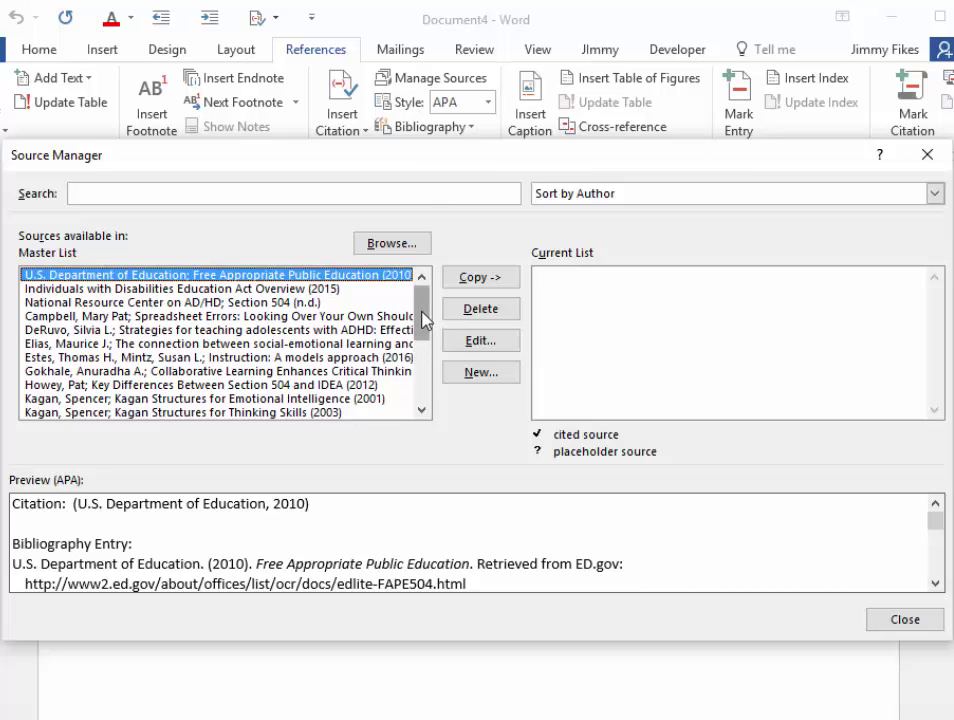
mouse_move(422, 318)
mouse_down()
mouse_move(426, 361)
mouse_move(422, 318)
mouse_up()
Start creating a new source with Book as the type of source.
click(481, 375)
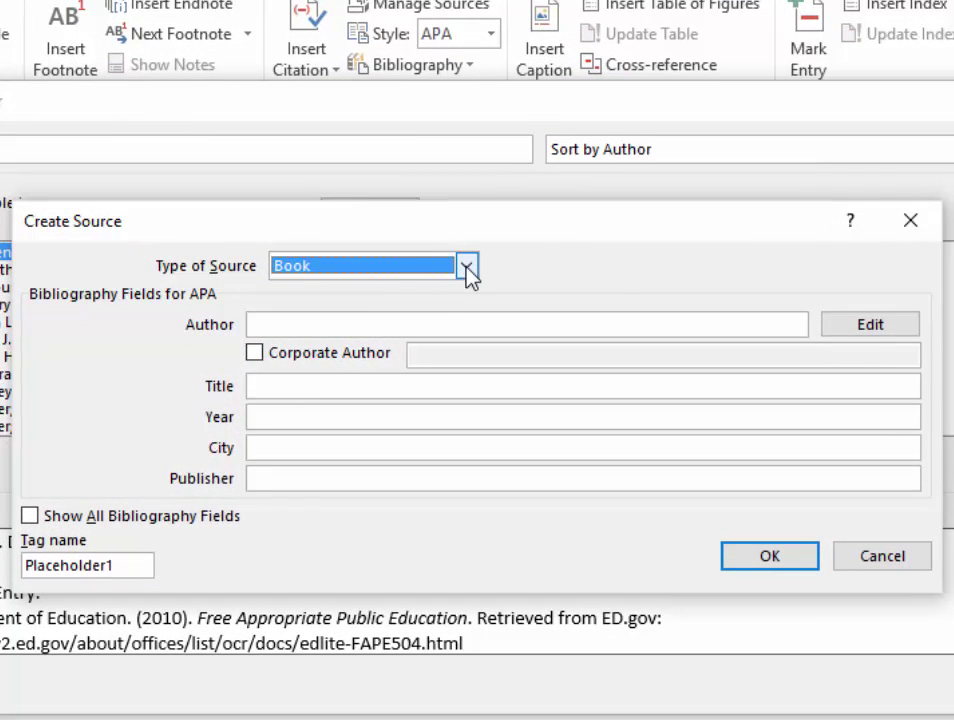
click(468, 270)
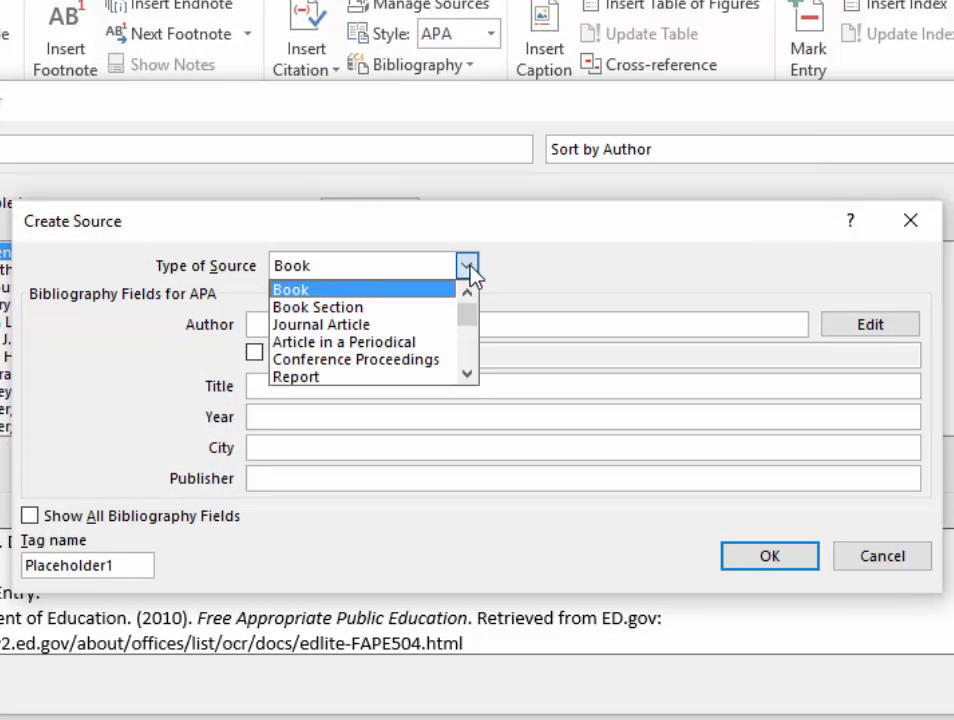
click(426, 292)
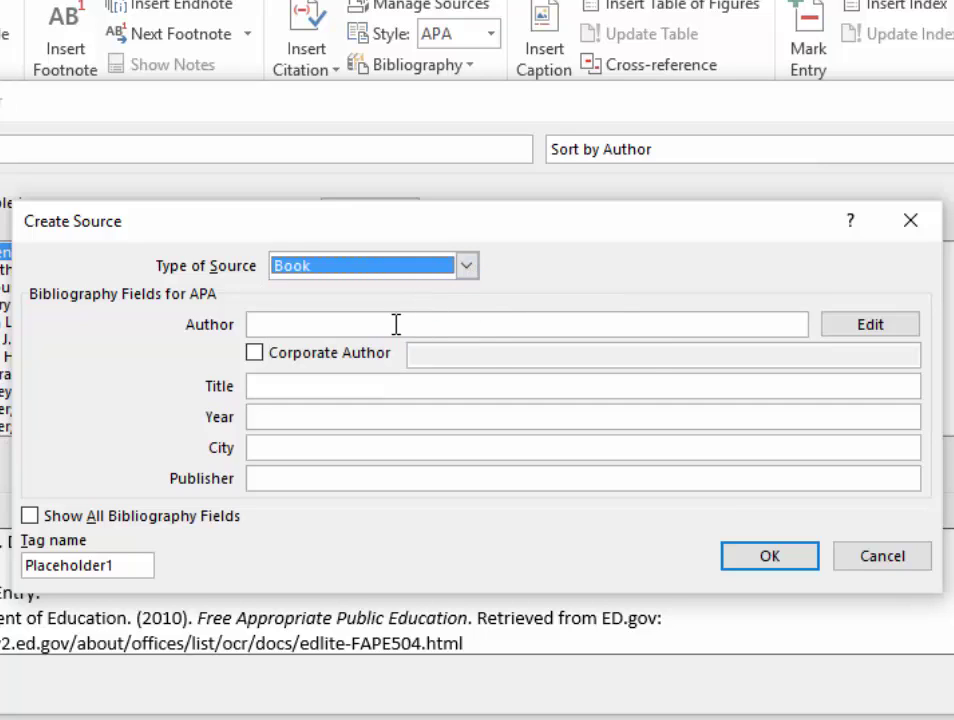
key(Tab)
key(Tab)
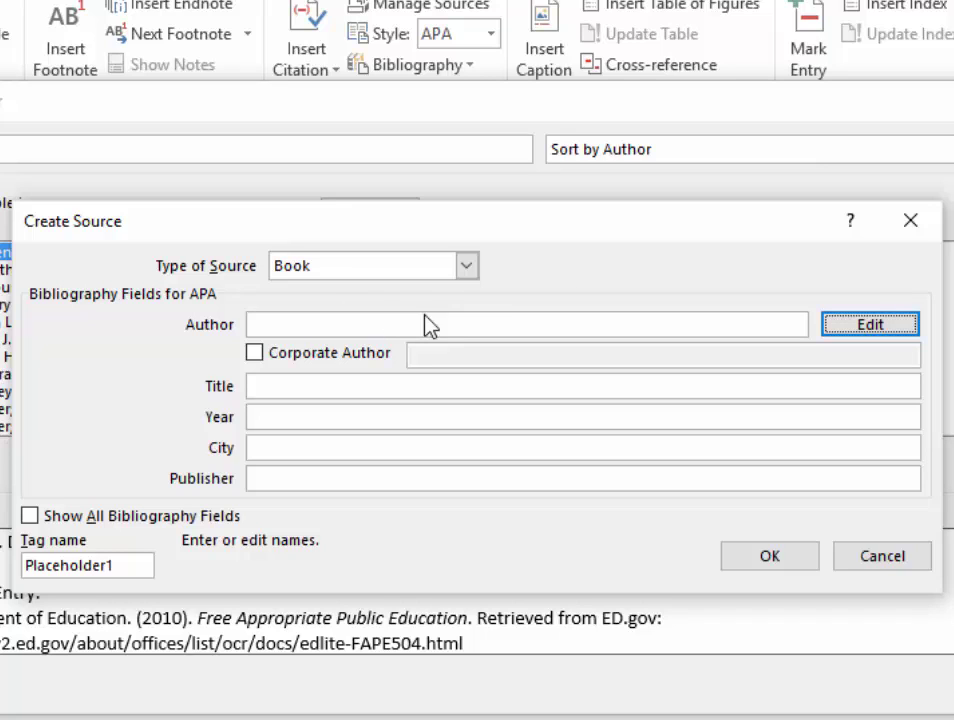
Add the author Friedman, Edwin H. to the new Book source.
click(860, 326)
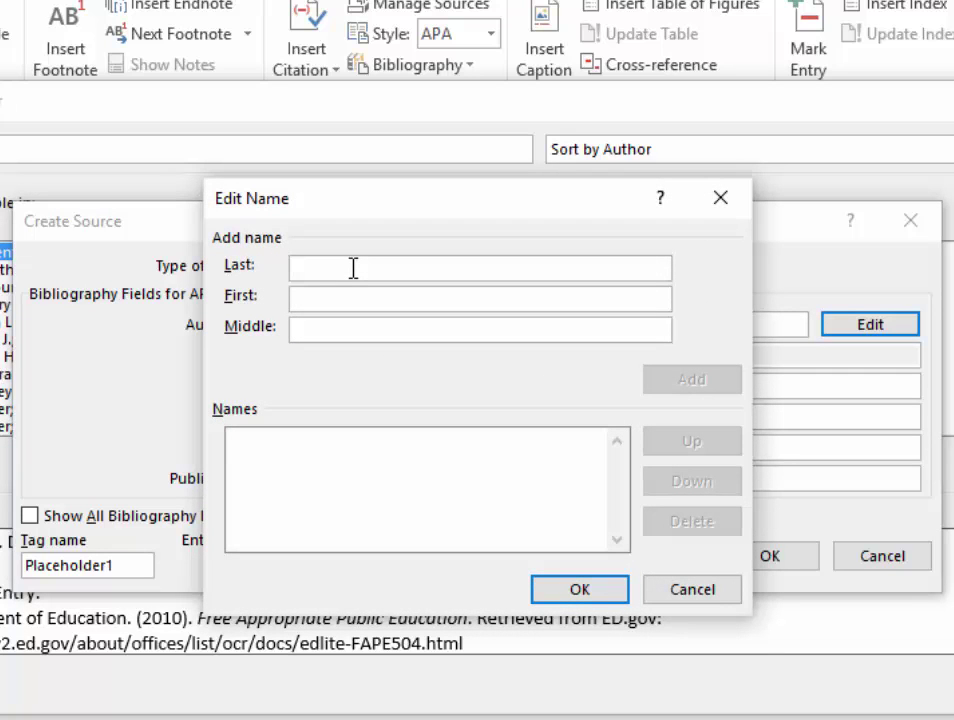
text(Friedman)
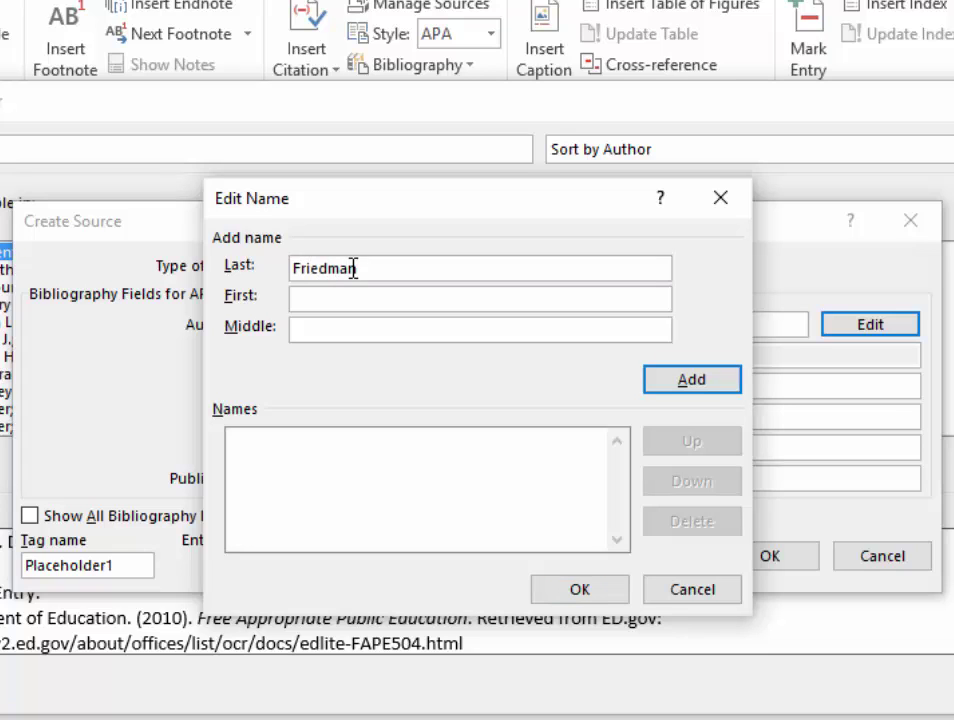
key(Tab)
text(Edwin)
key(Tab)
text(H.)
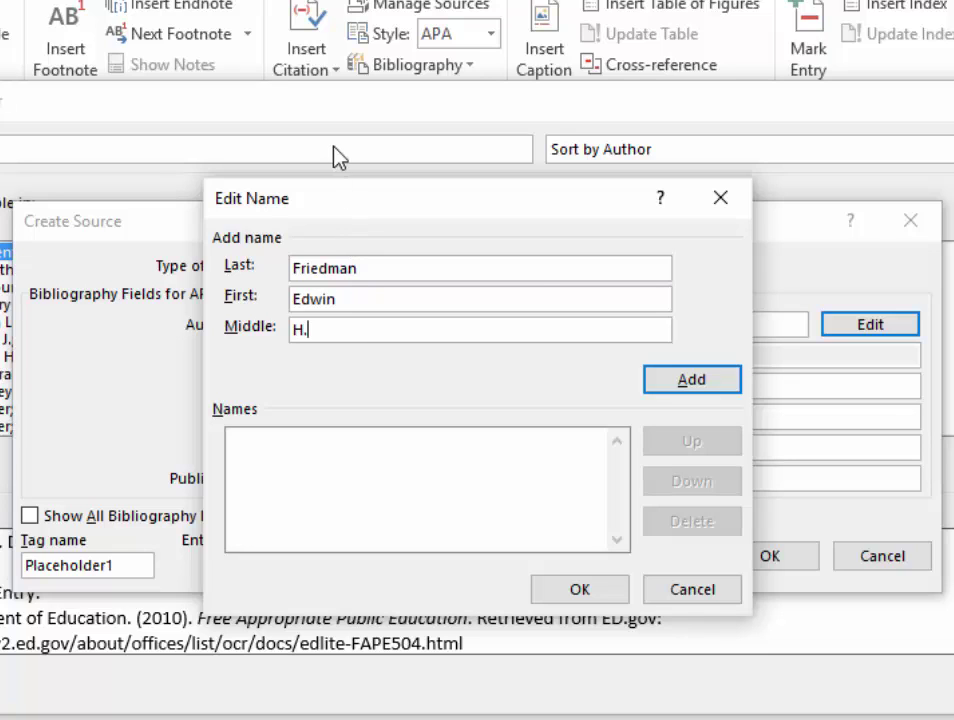
click(686, 381)
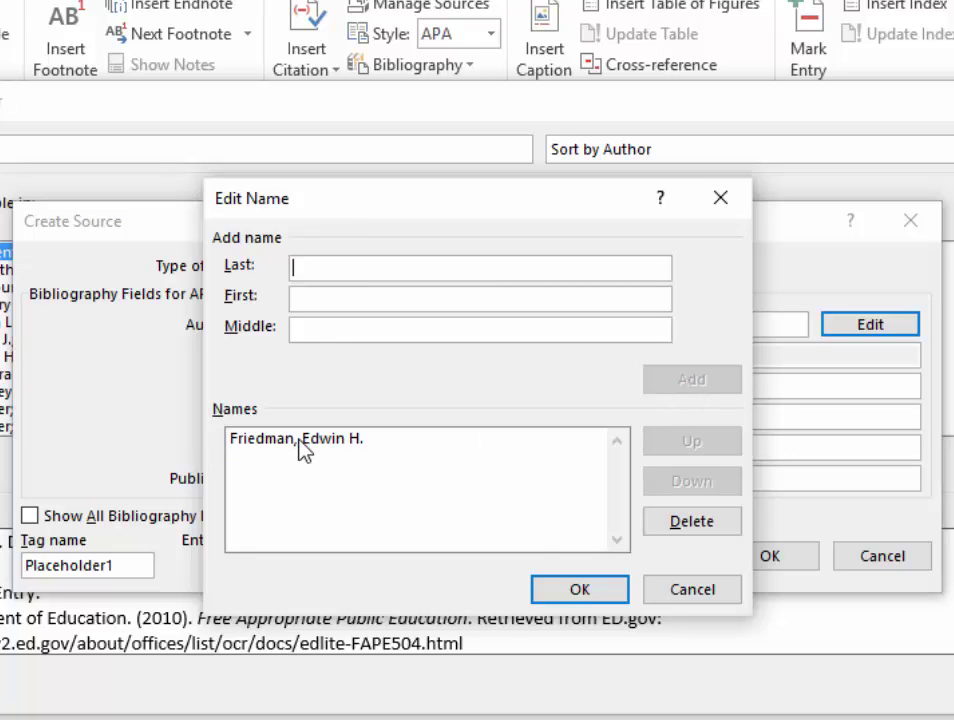
click(556, 590)
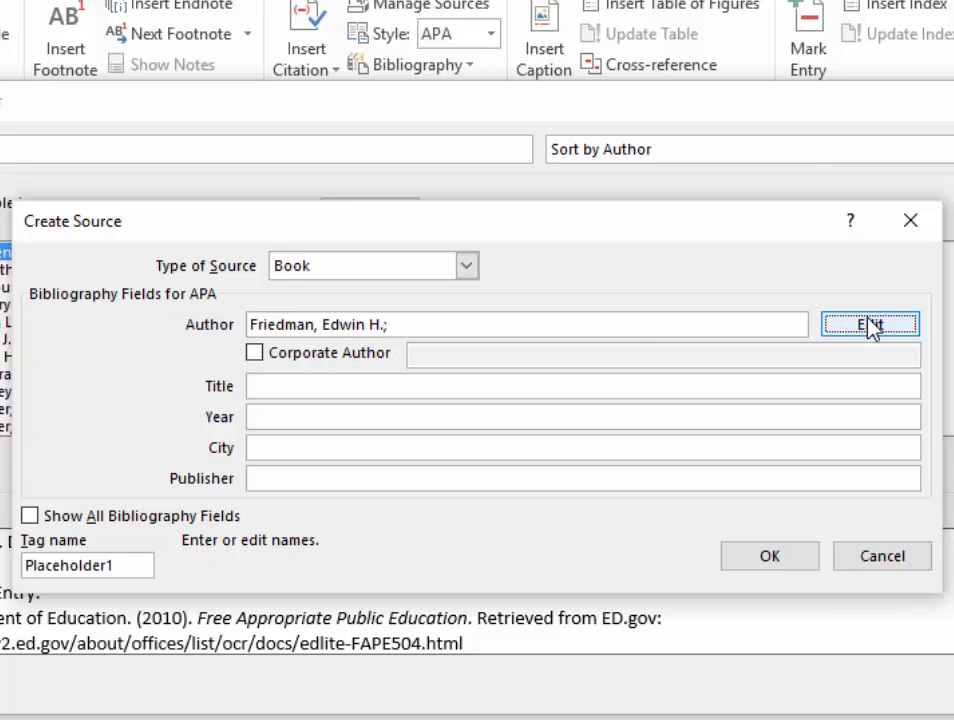
Enter title Friedmans' Fables, year 1990, city New York, publisher The Guilford Press, and save.
click(365, 385)
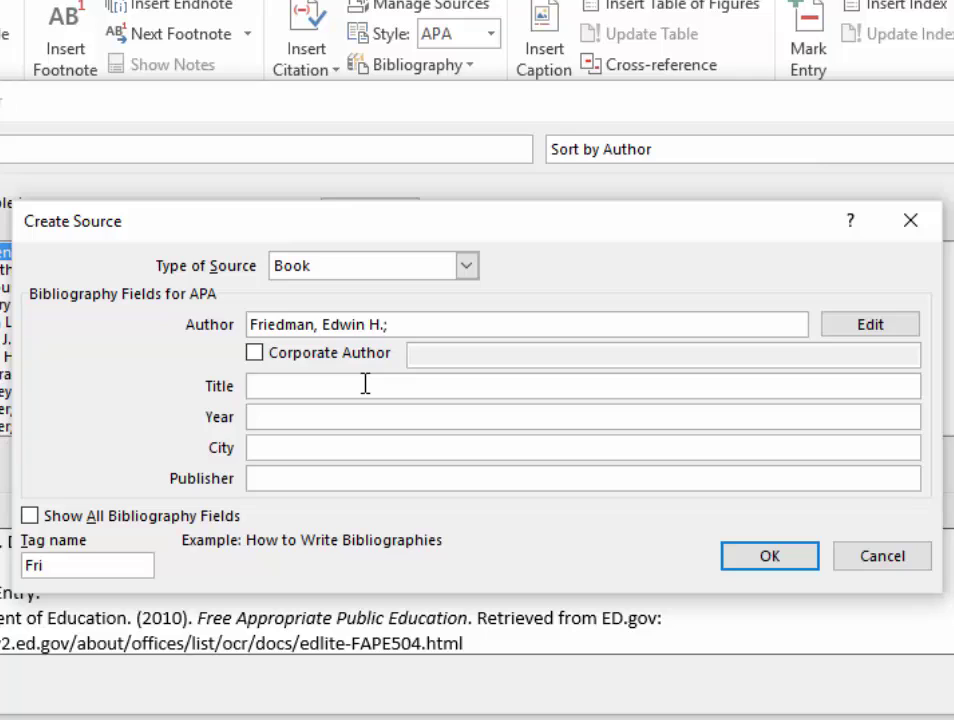
text(Friedmans' )
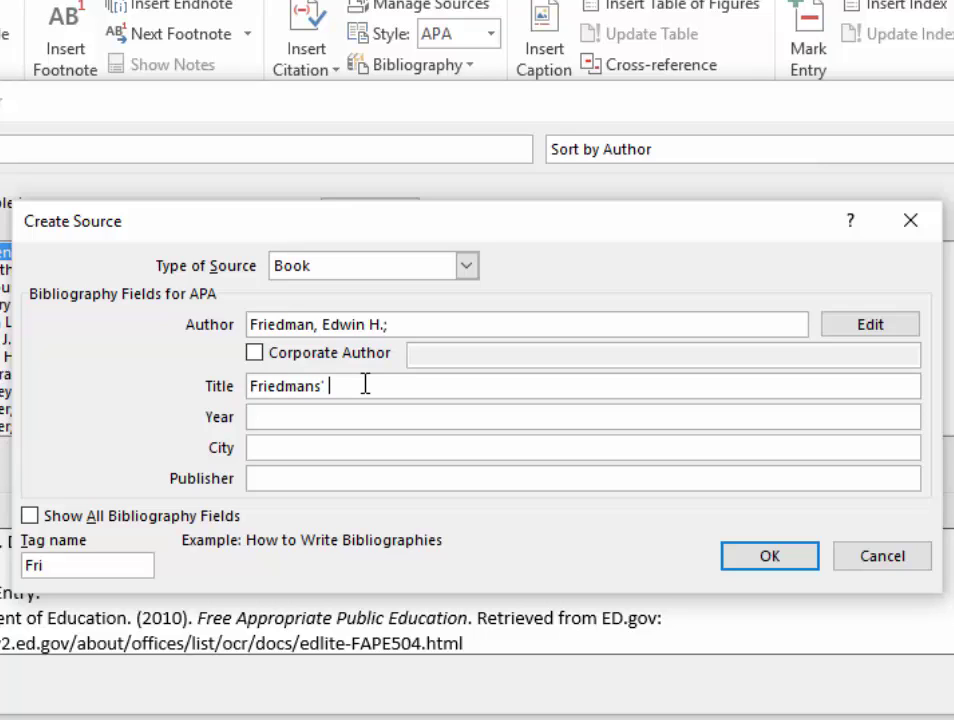
text(Fables)
click(343, 416)
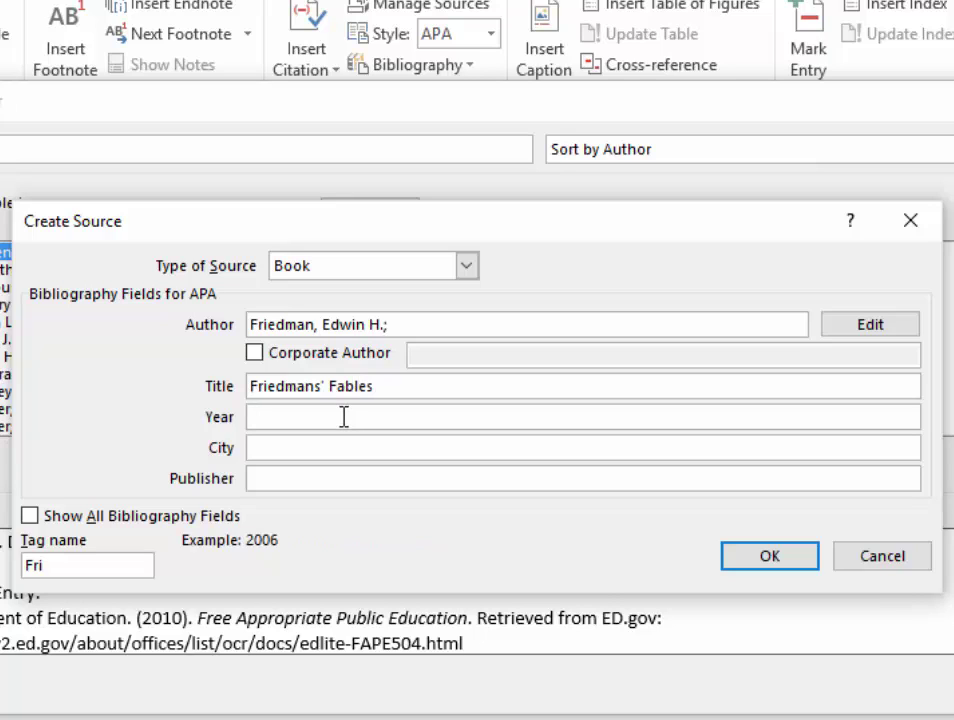
text(1990)
click(306, 451)
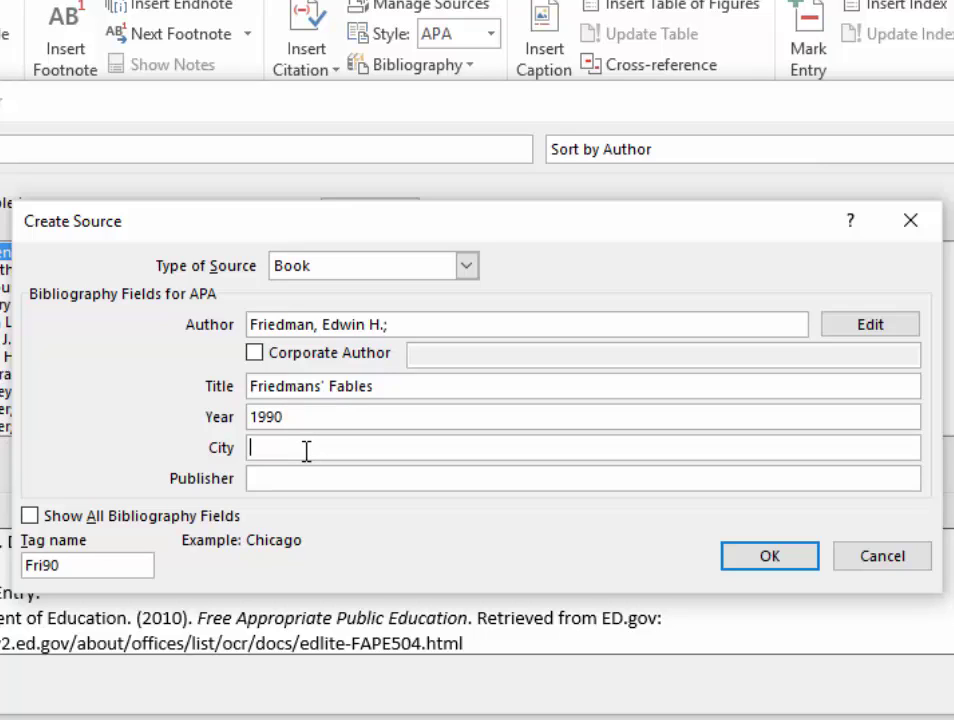
text(New York)
click(274, 479)
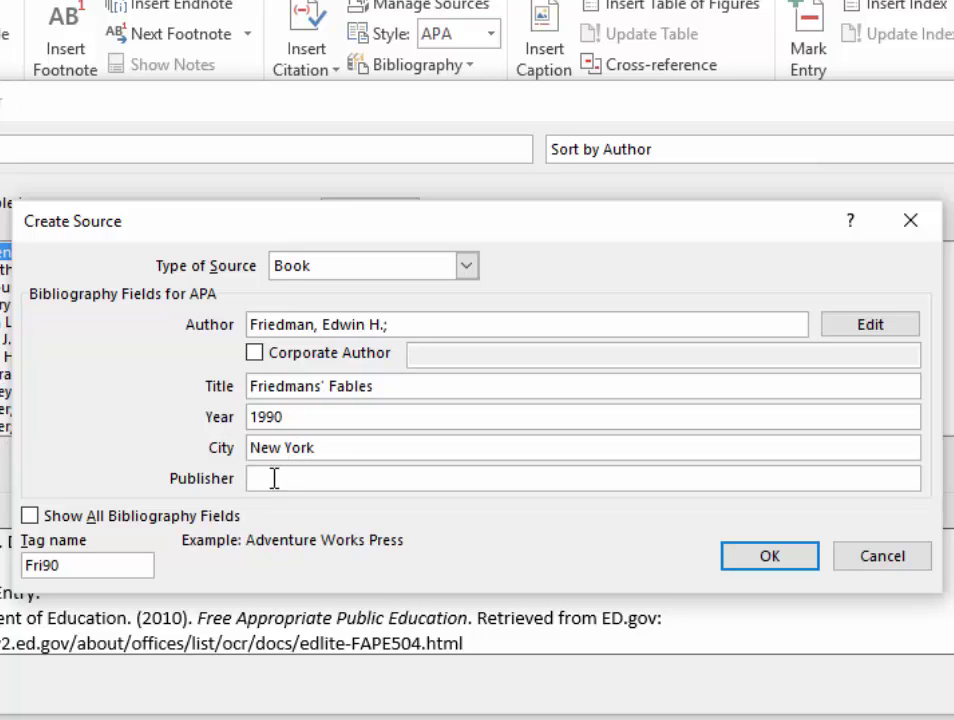
text(The Guilford)
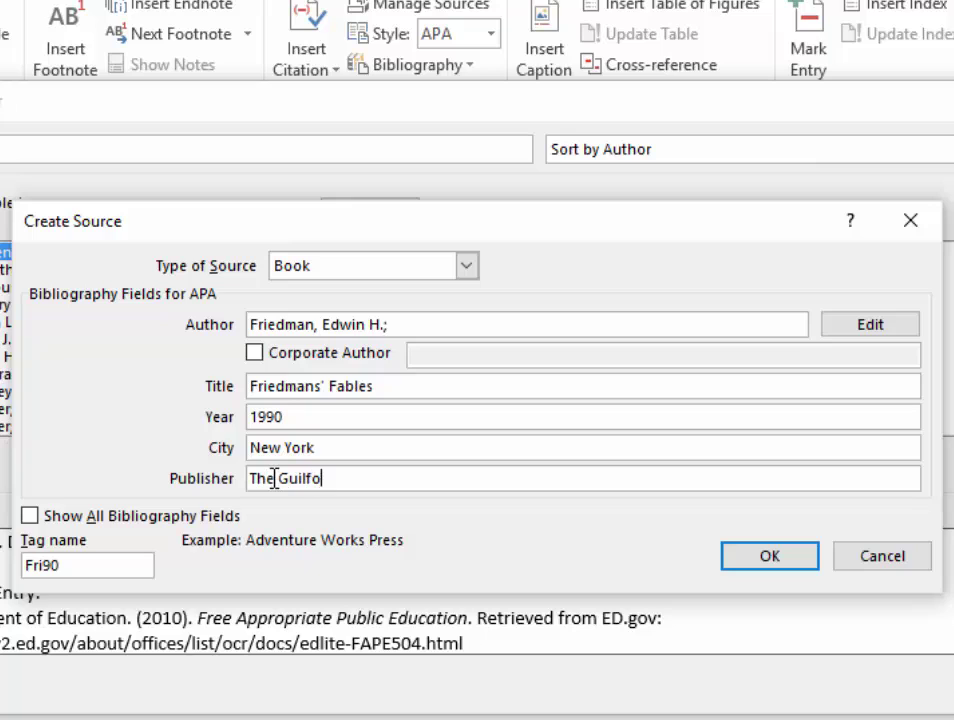
text( Press)
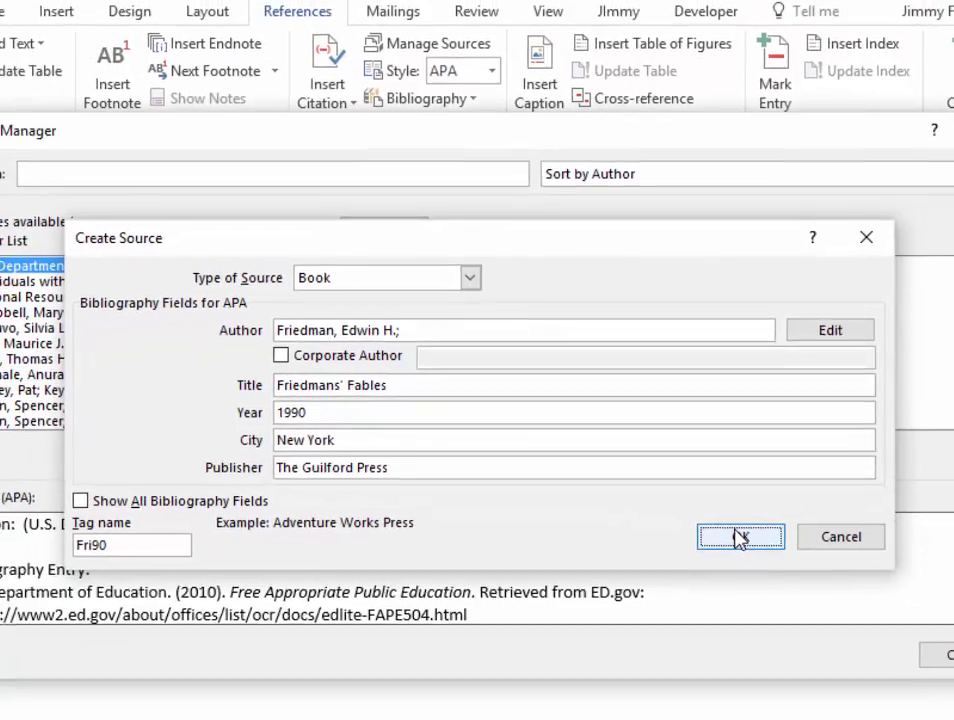
click(735, 556)
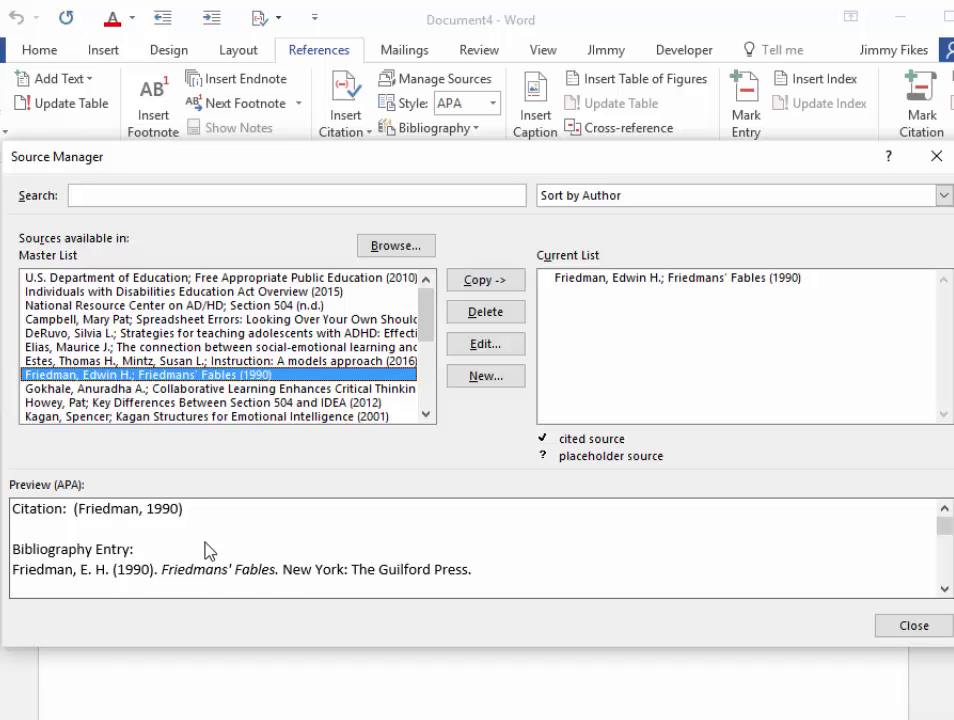
Close Source Manager, generate a five-sentence paragraph with =rand(1,5), and place the cursor after "point".
click(897, 635)
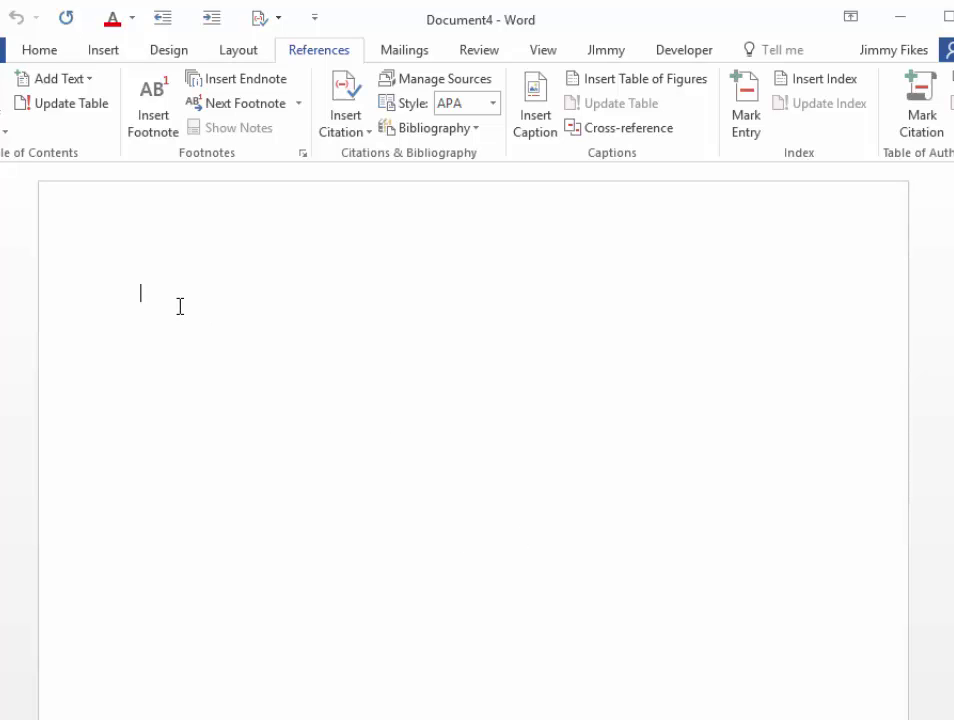
text(=rand(1,5))
key(Return)
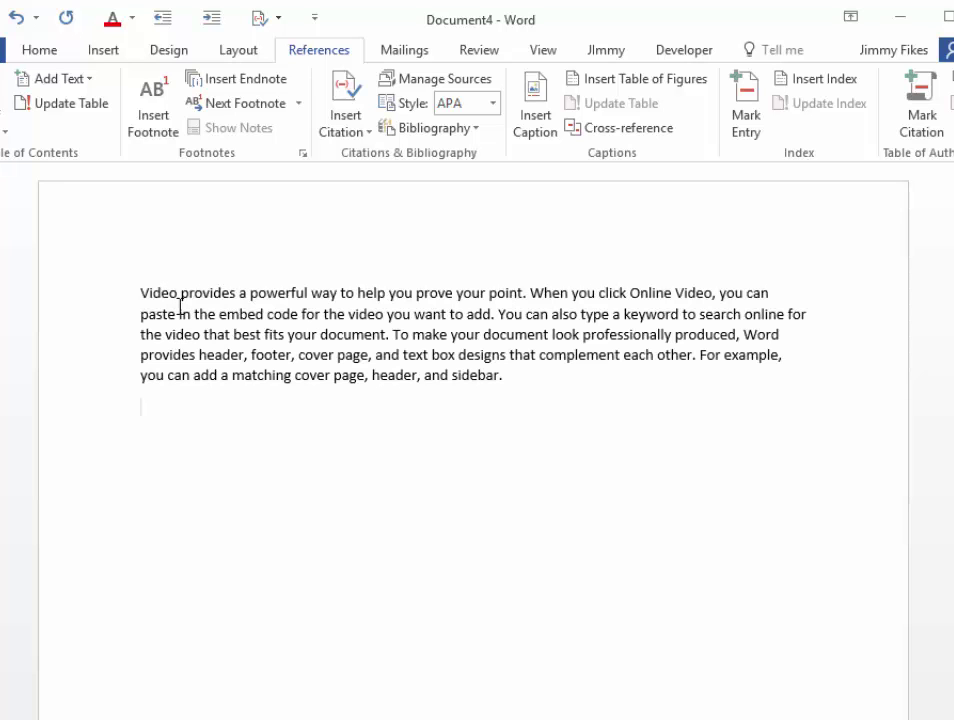
click(522, 292)
Insert a citation of Friedmans' Fables right after "point" in the first sentence.
click(347, 97)
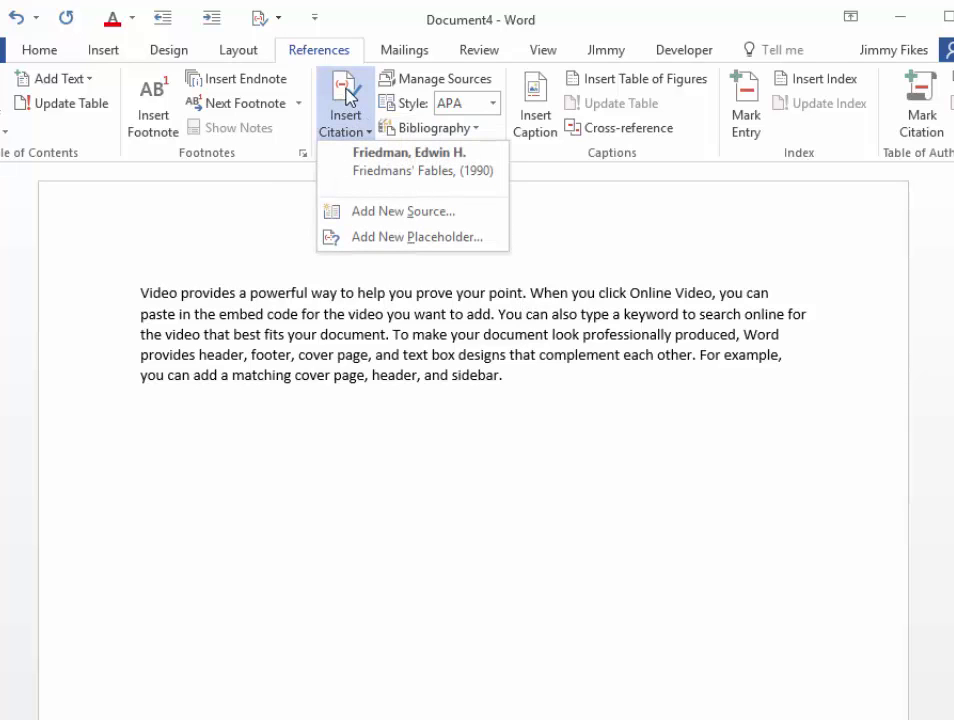
click(385, 160)
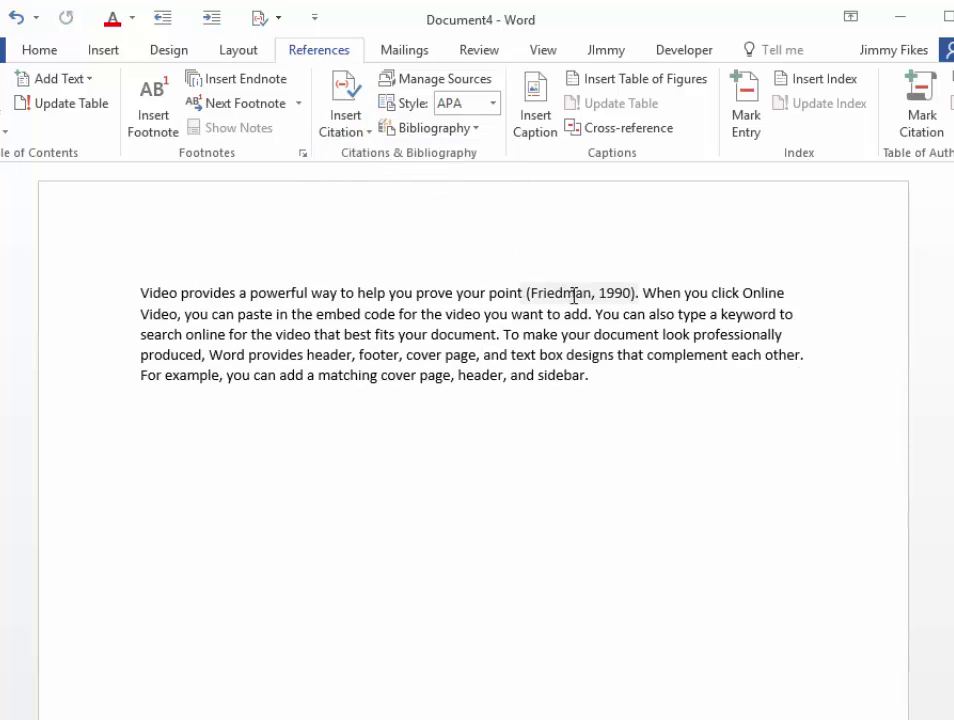
click(575, 293)
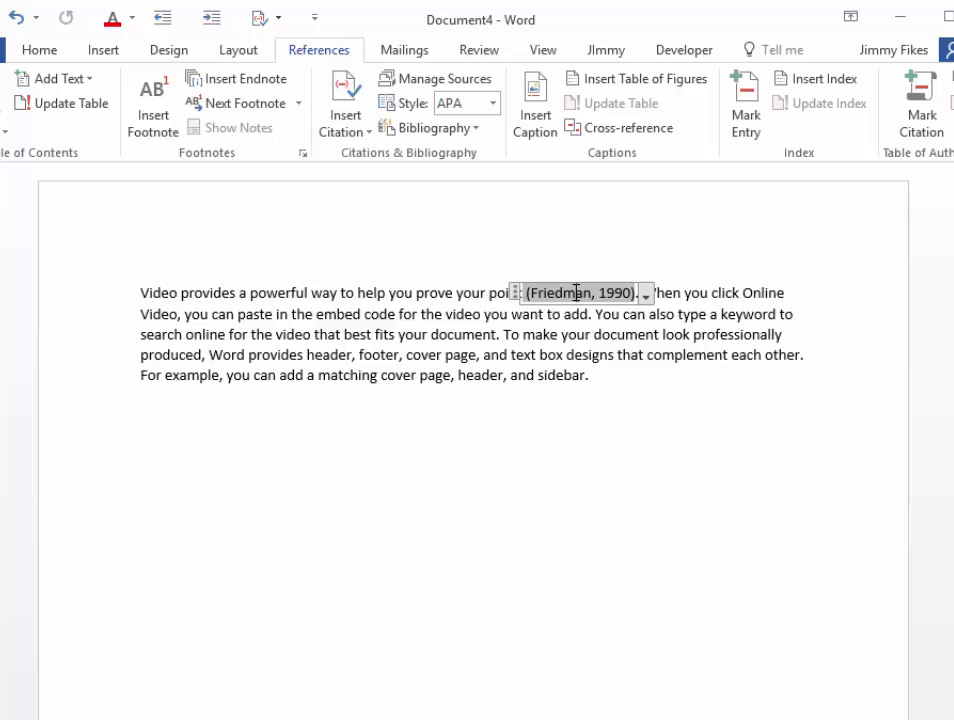
Add page 123 to the citation so it reads (Friedman, 1990, p. 123).
right_click(575, 293)
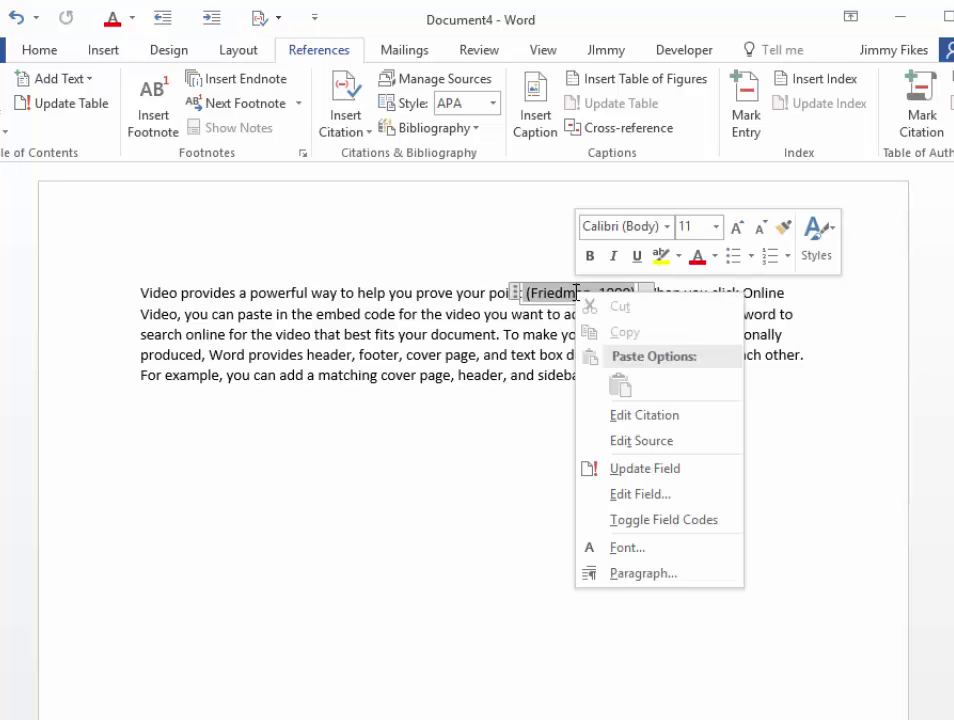
click(650, 420)
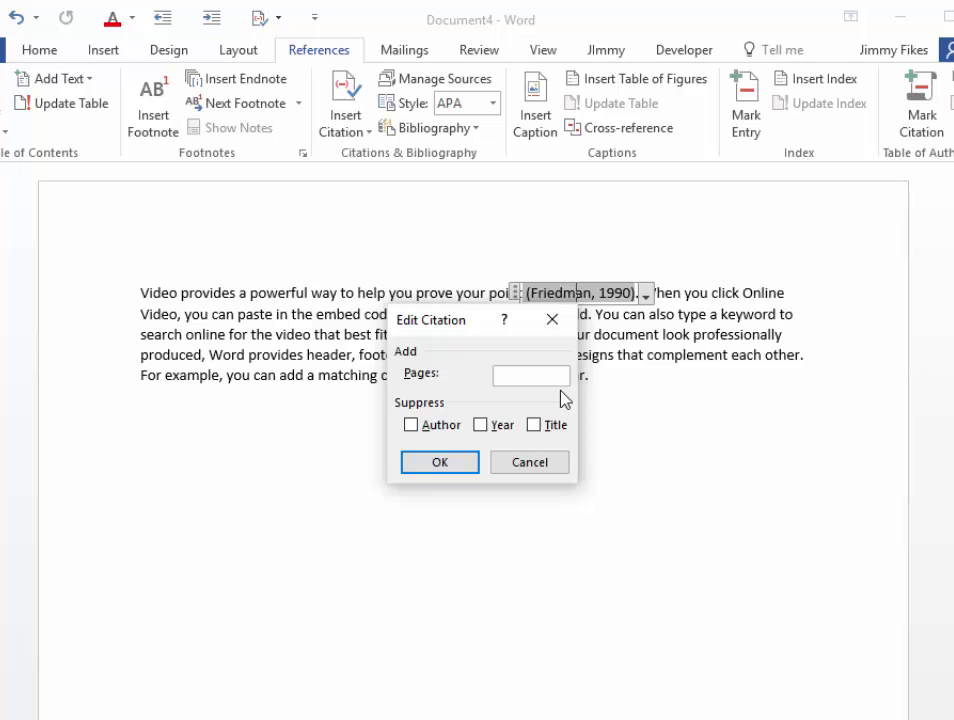
text(123)
click(443, 463)
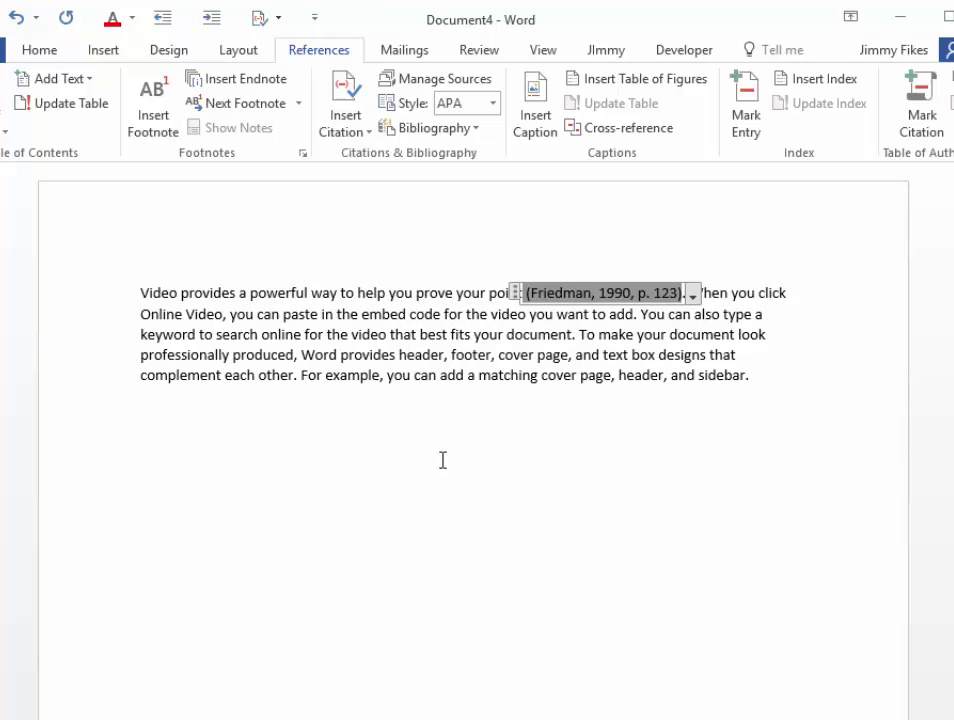
click(540, 368)
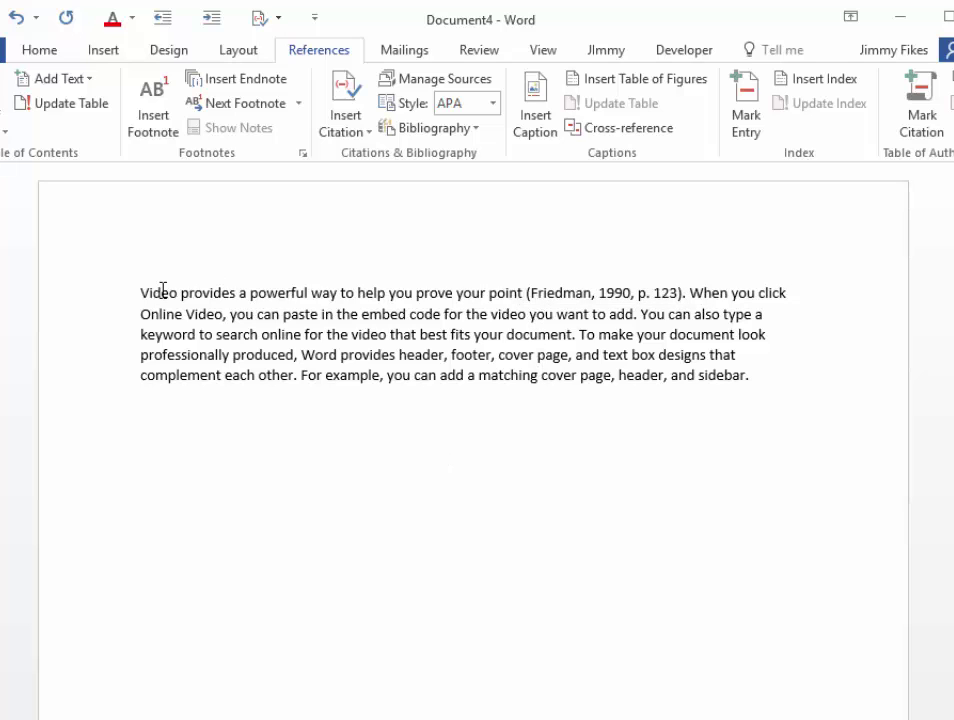
drag(163, 290, 535, 289)
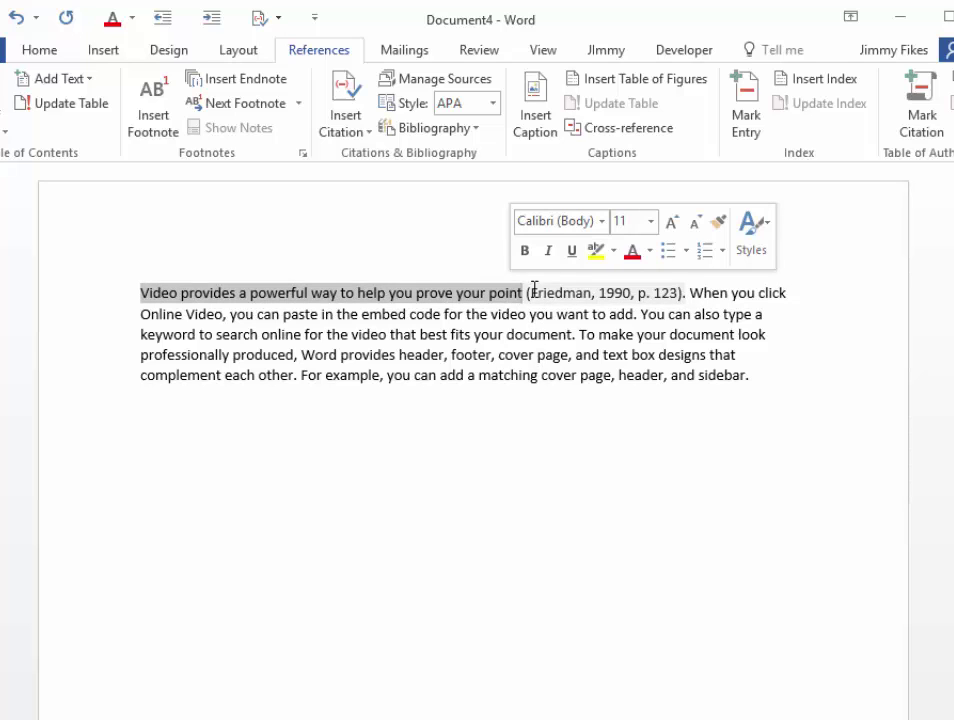
click(536, 290)
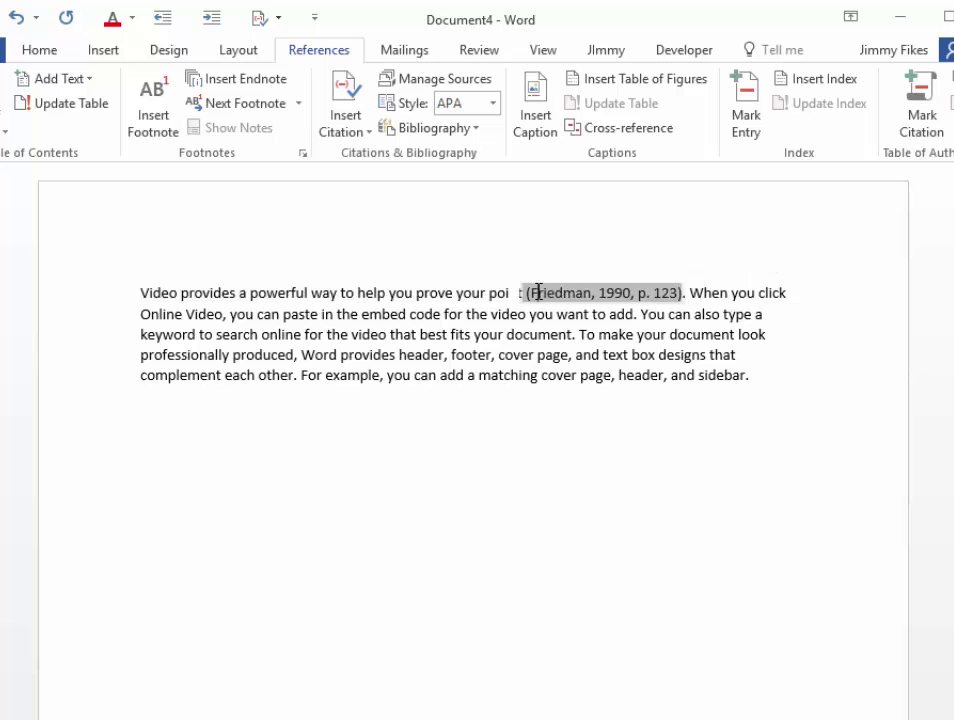
click(693, 296)
click(436, 300)
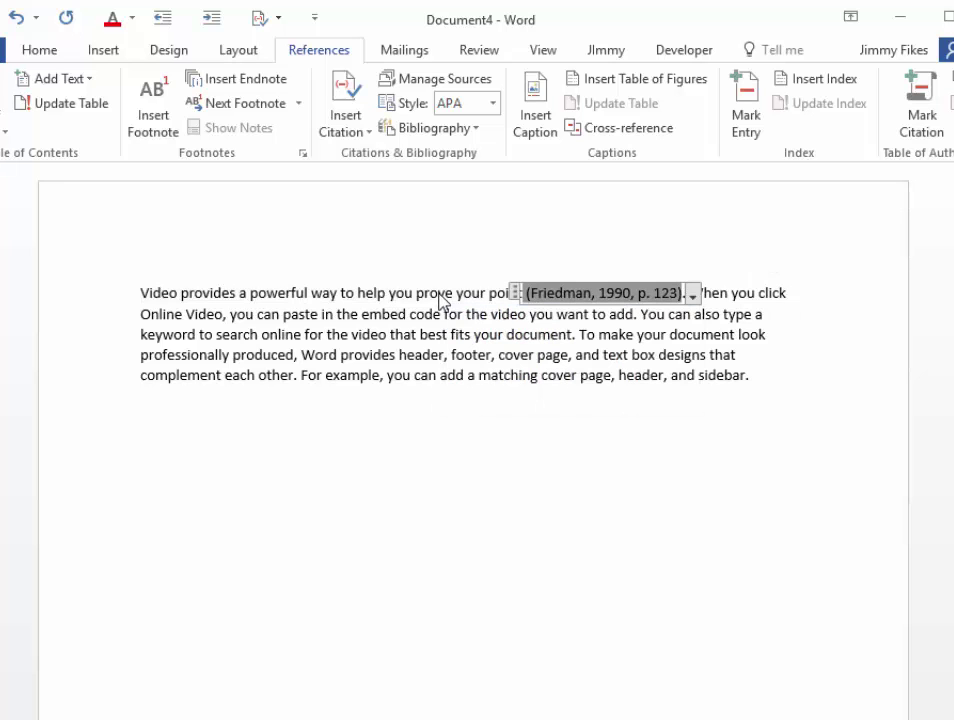
click(429, 84)
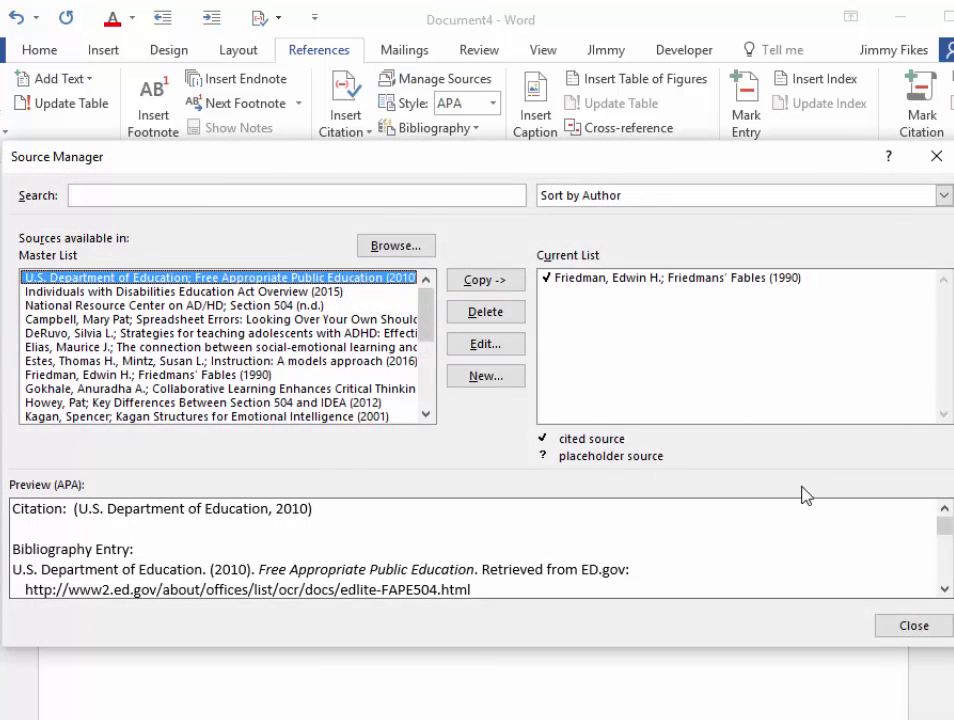
click(912, 626)
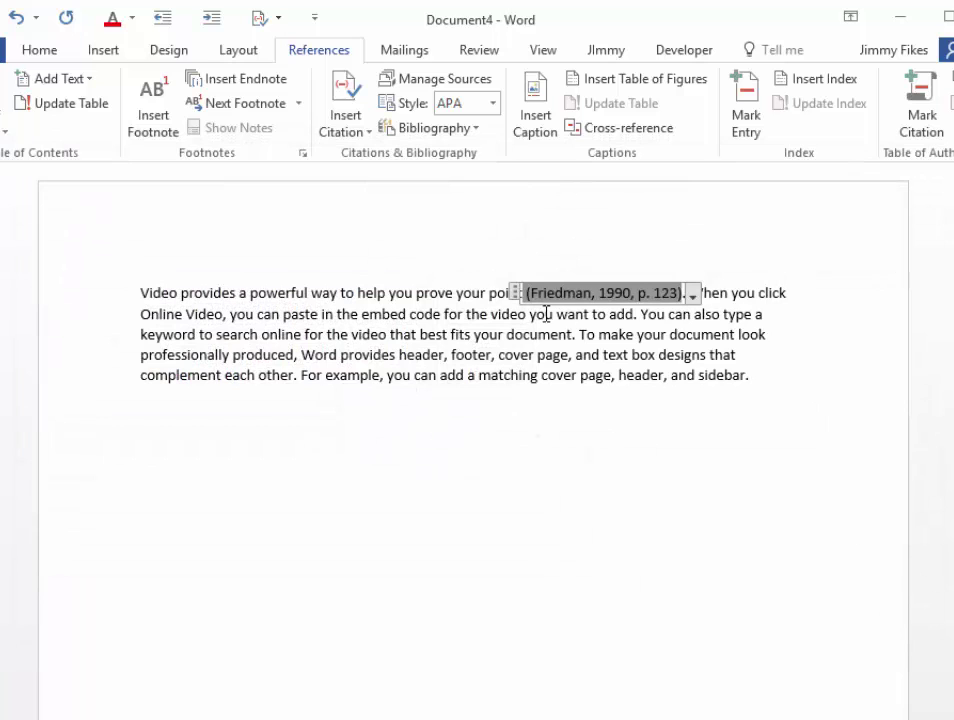
click(508, 293)
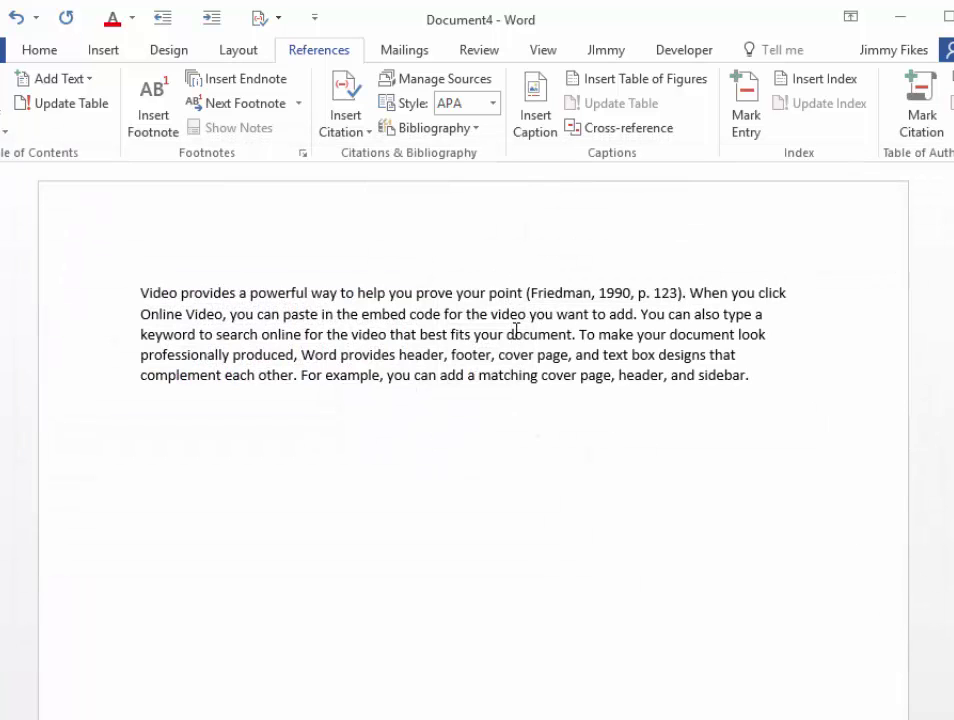